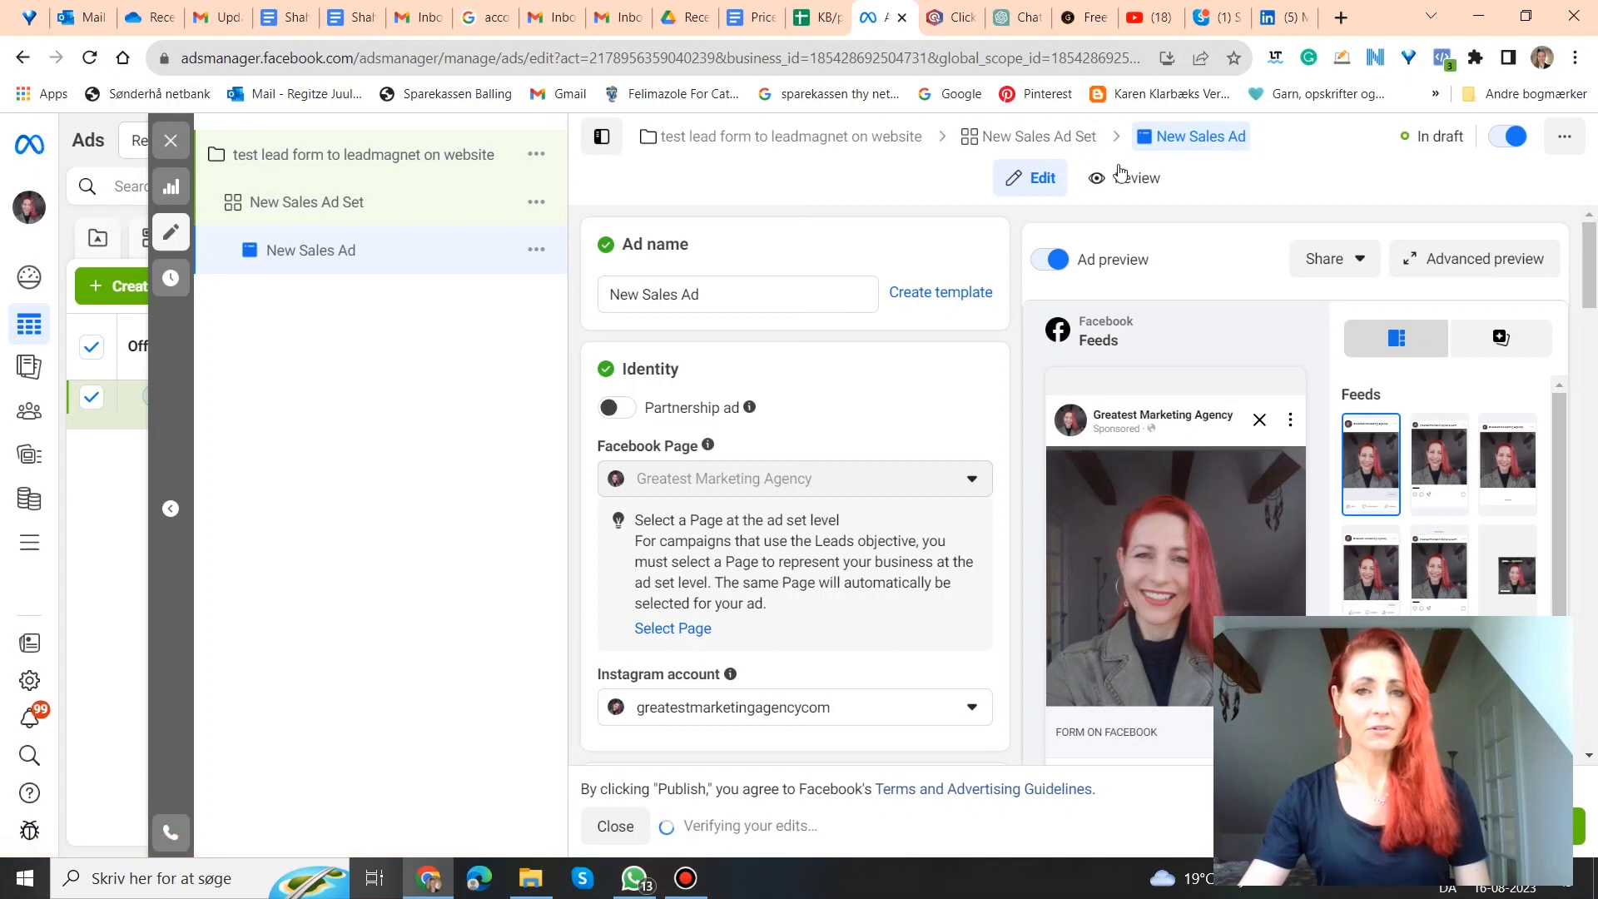
{"action": "scroll", "coordinate": [875, 240], "scroll_direction": "down", "scroll_amount": 3}
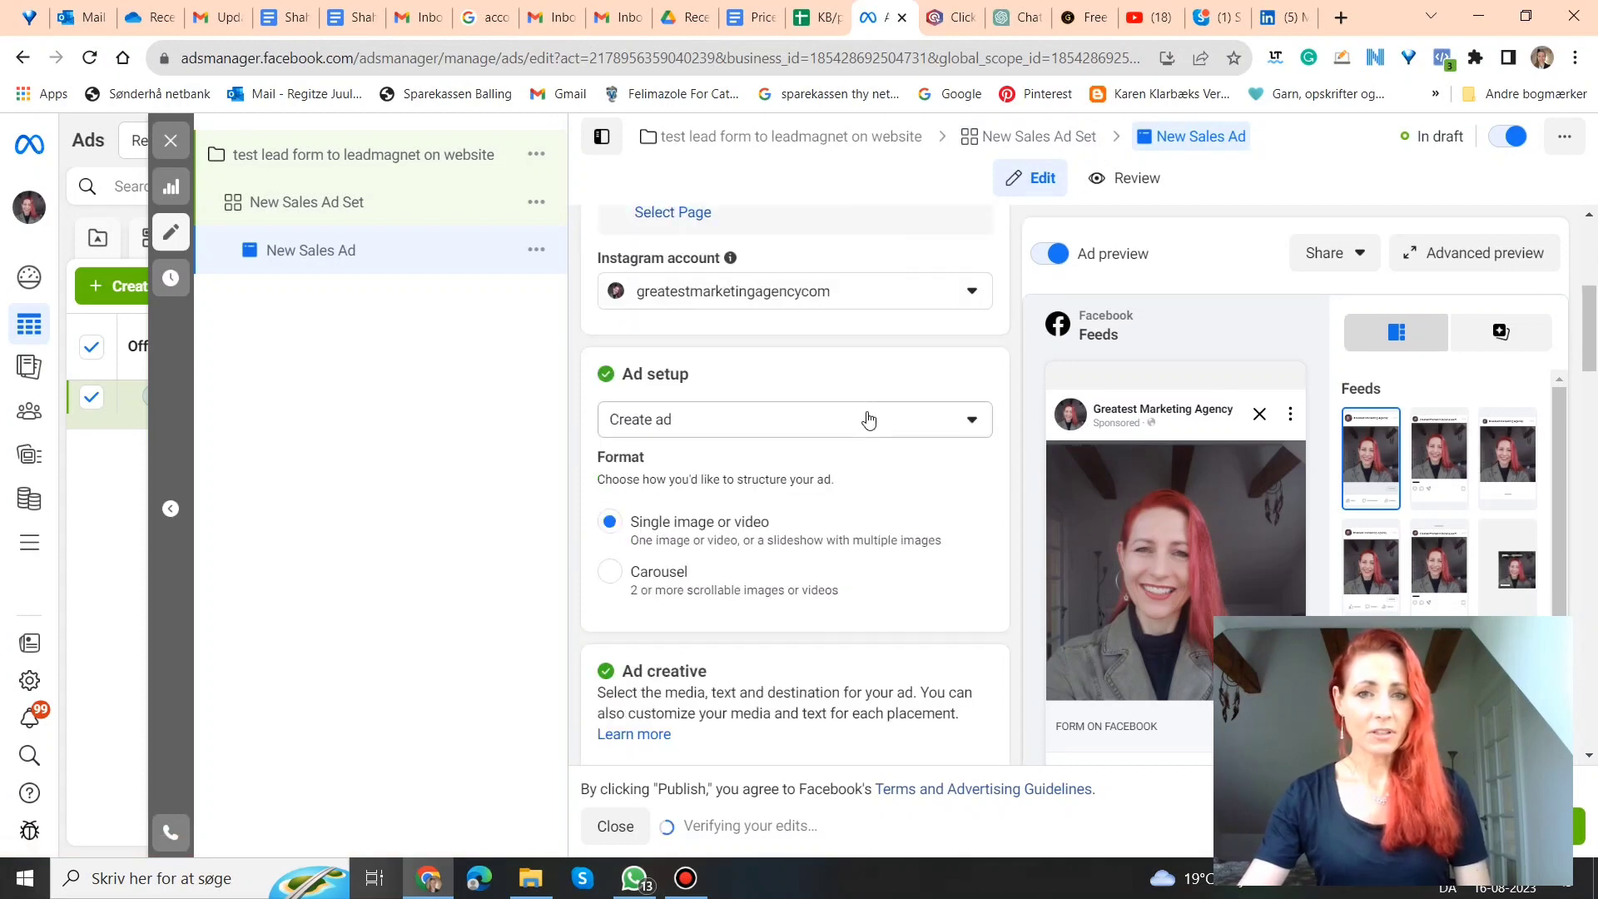
{"action": "scroll", "coordinate": [868, 425], "scroll_direction": "down", "scroll_amount": 3}
{"action": "scroll", "coordinate": [868, 425], "scroll_direction": "down", "scroll_amount": 2}
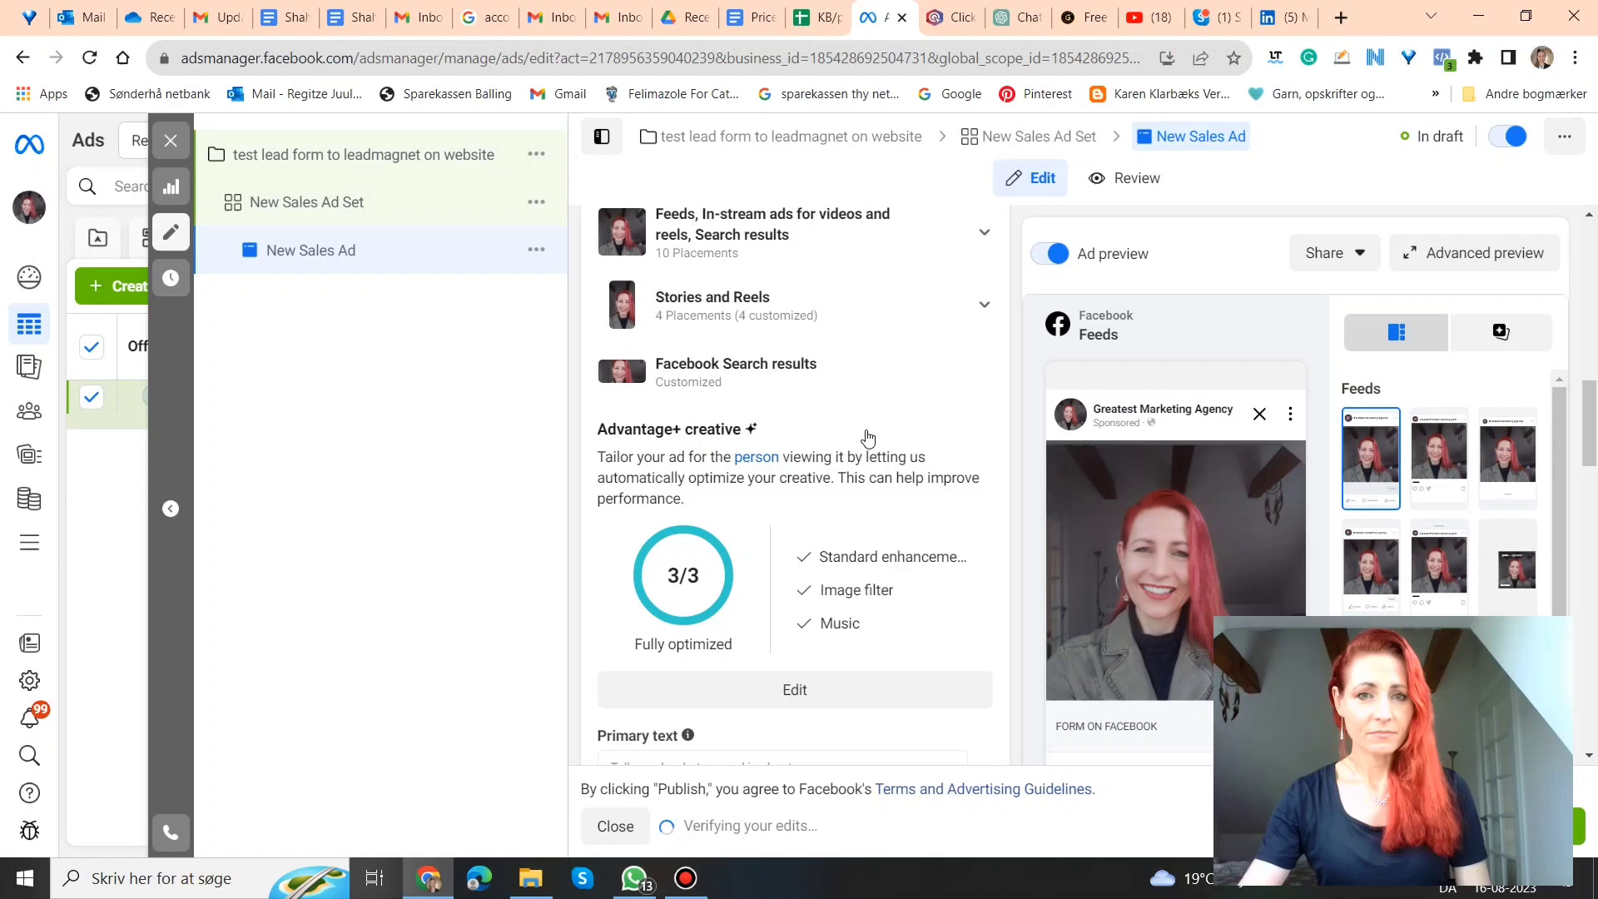
{"action": "scroll", "coordinate": [868, 426], "scroll_direction": "down", "scroll_amount": 2}
{"action": "scroll", "coordinate": [868, 426], "scroll_direction": "down", "scroll_amount": 3}
{"action": "scroll", "coordinate": [868, 426], "scroll_direction": "down", "scroll_amount": 2}
{"action": "scroll", "coordinate": [868, 437], "scroll_direction": "down", "scroll_amount": 1}
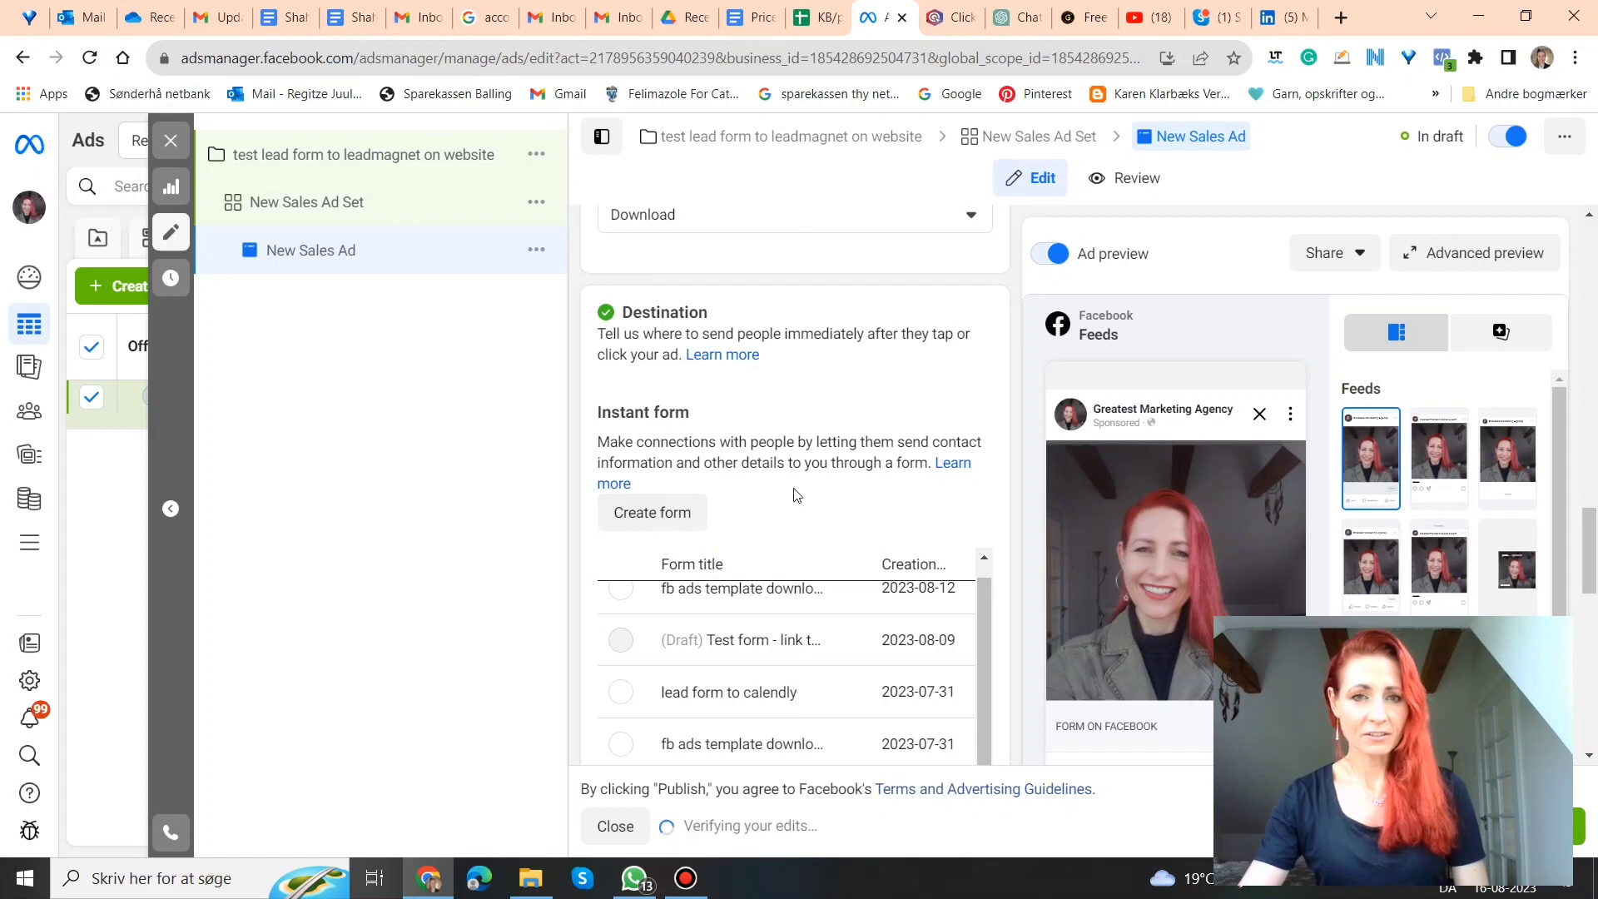
{"action": "scroll", "coordinate": [791, 500], "scroll_direction": "down", "scroll_amount": 1}
{"action": "scroll", "coordinate": [792, 500], "scroll_direction": "down", "scroll_amount": 1}
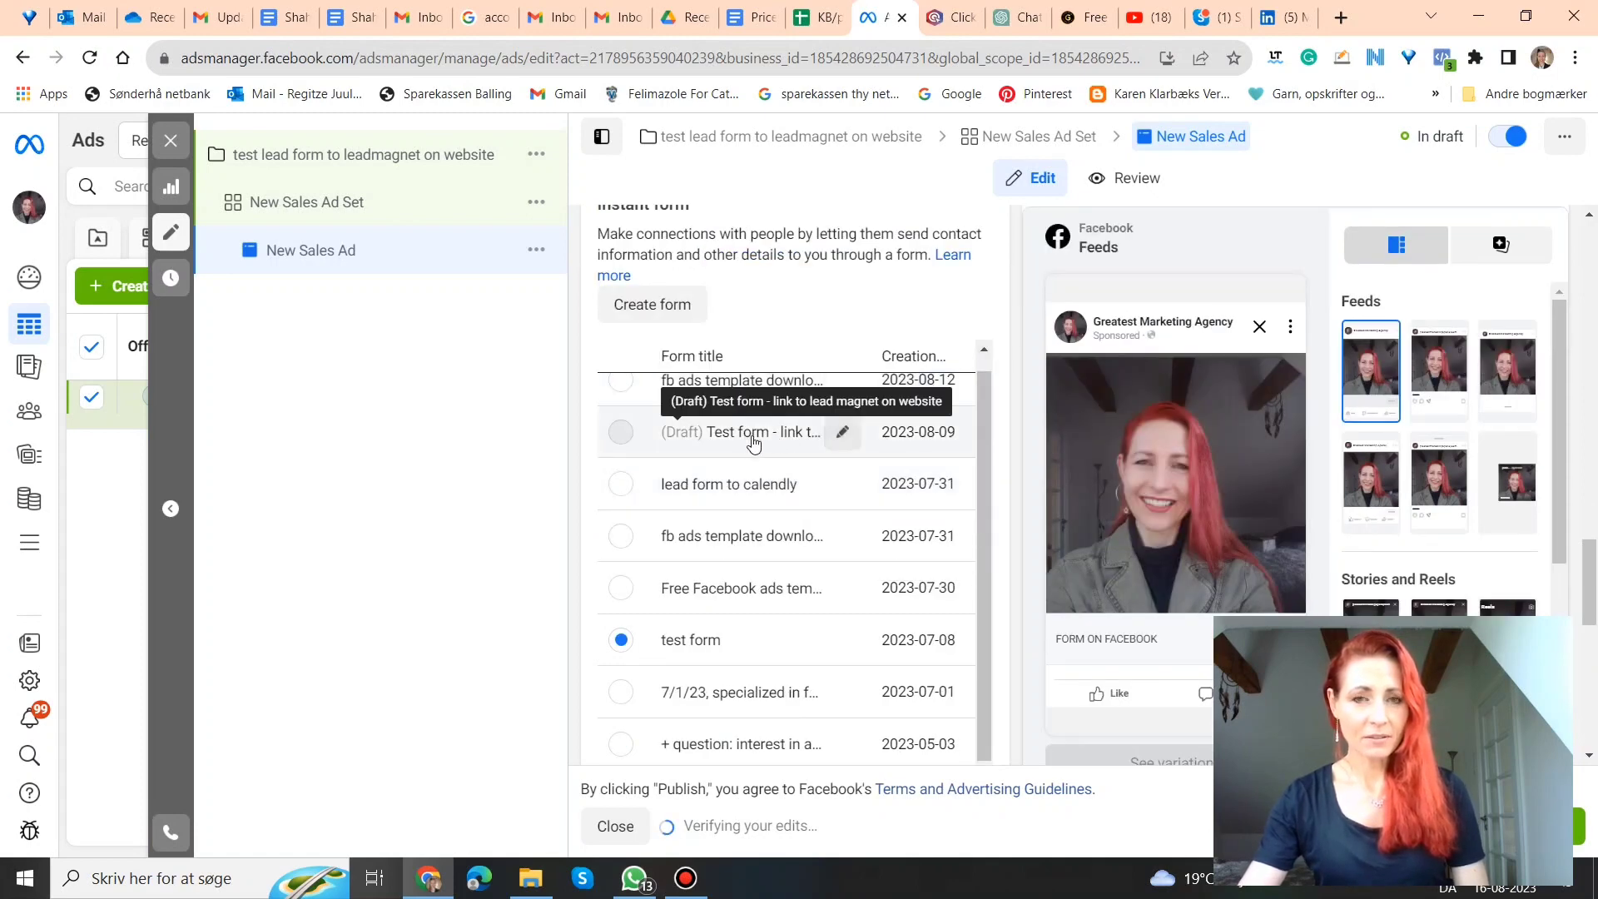
Edit the draft 'Test form - link to lead magnet on website' and check its English (US) language and Open sharing settings.
{"action": "left_click", "coordinate": [845, 437]}
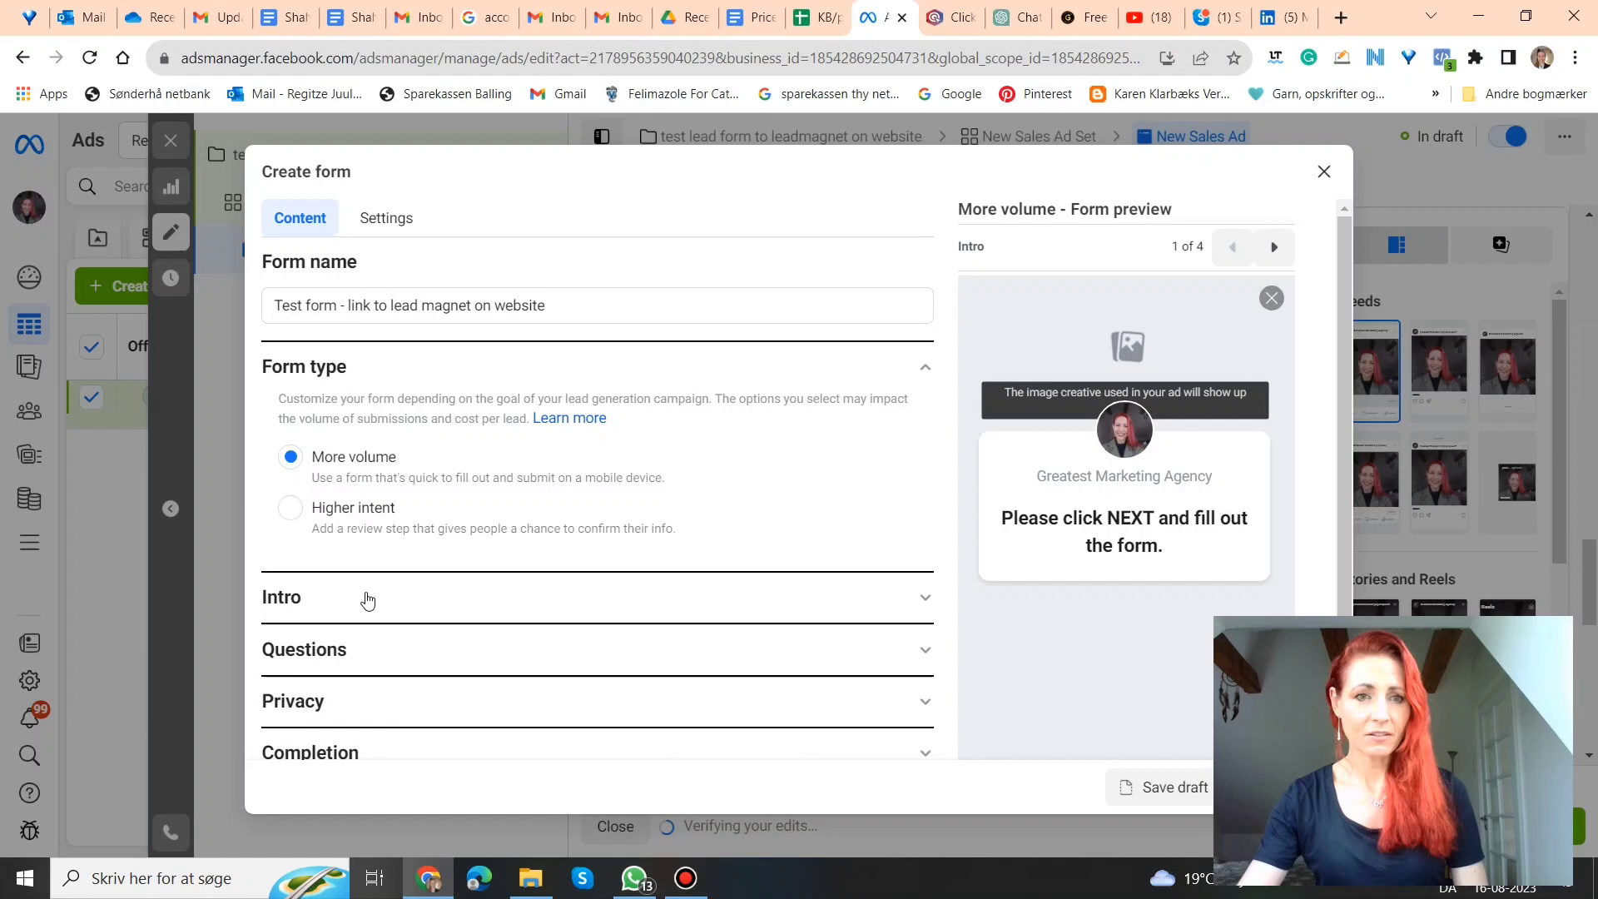
{"action": "left_click", "coordinate": [388, 220]}
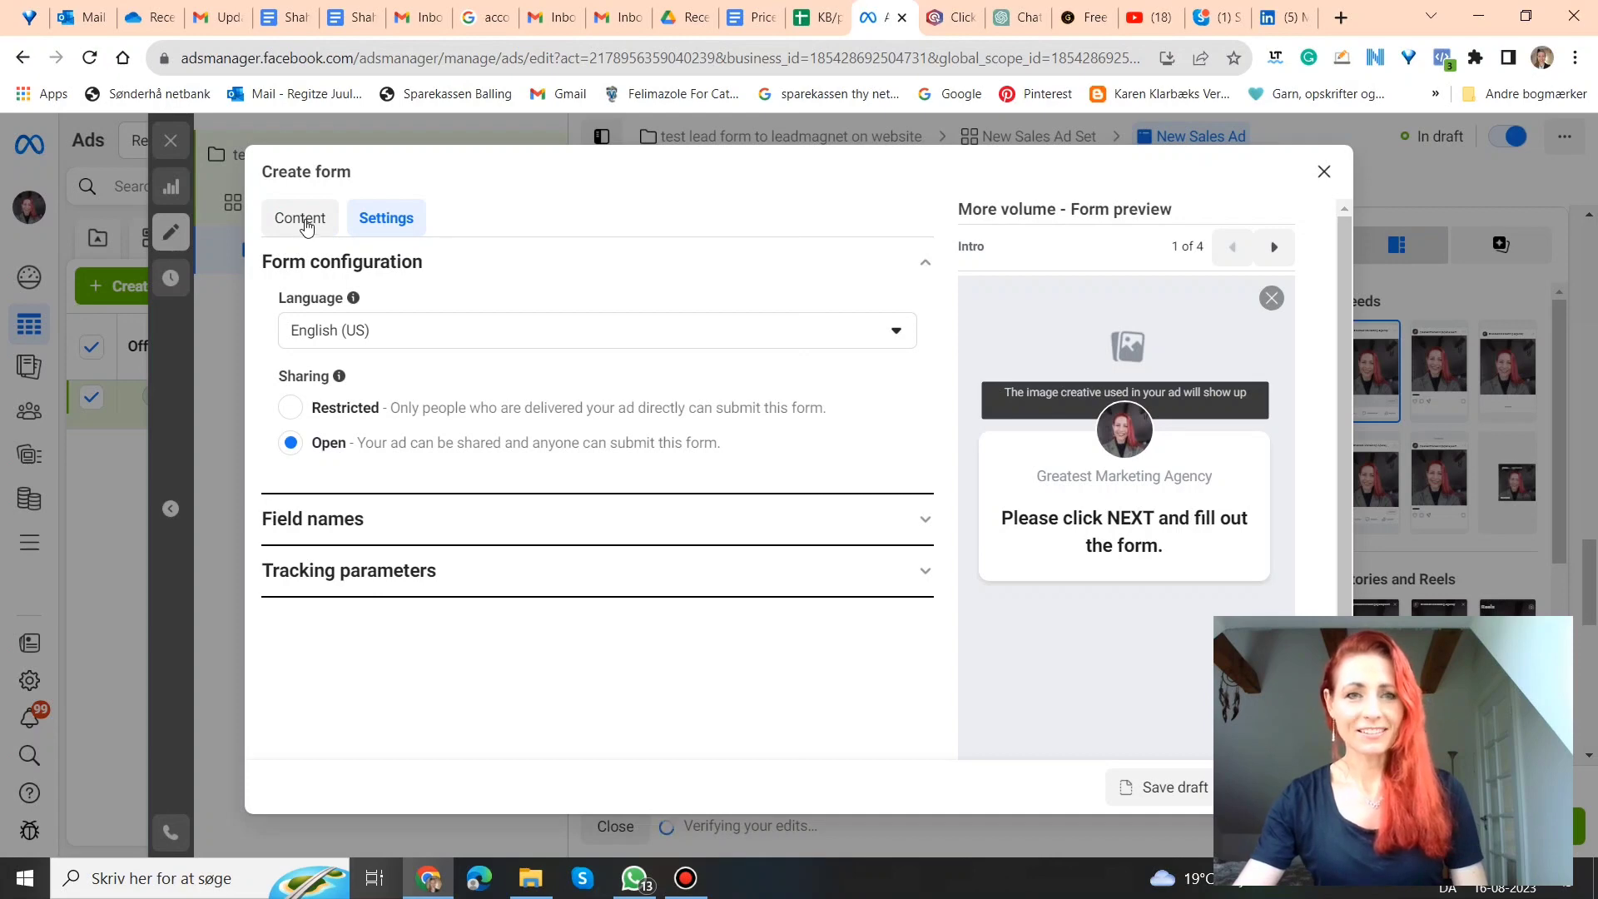
Review the form content's intro, prefill questions, privacy policy and completion screen sections.
{"action": "left_click", "coordinate": [301, 227]}
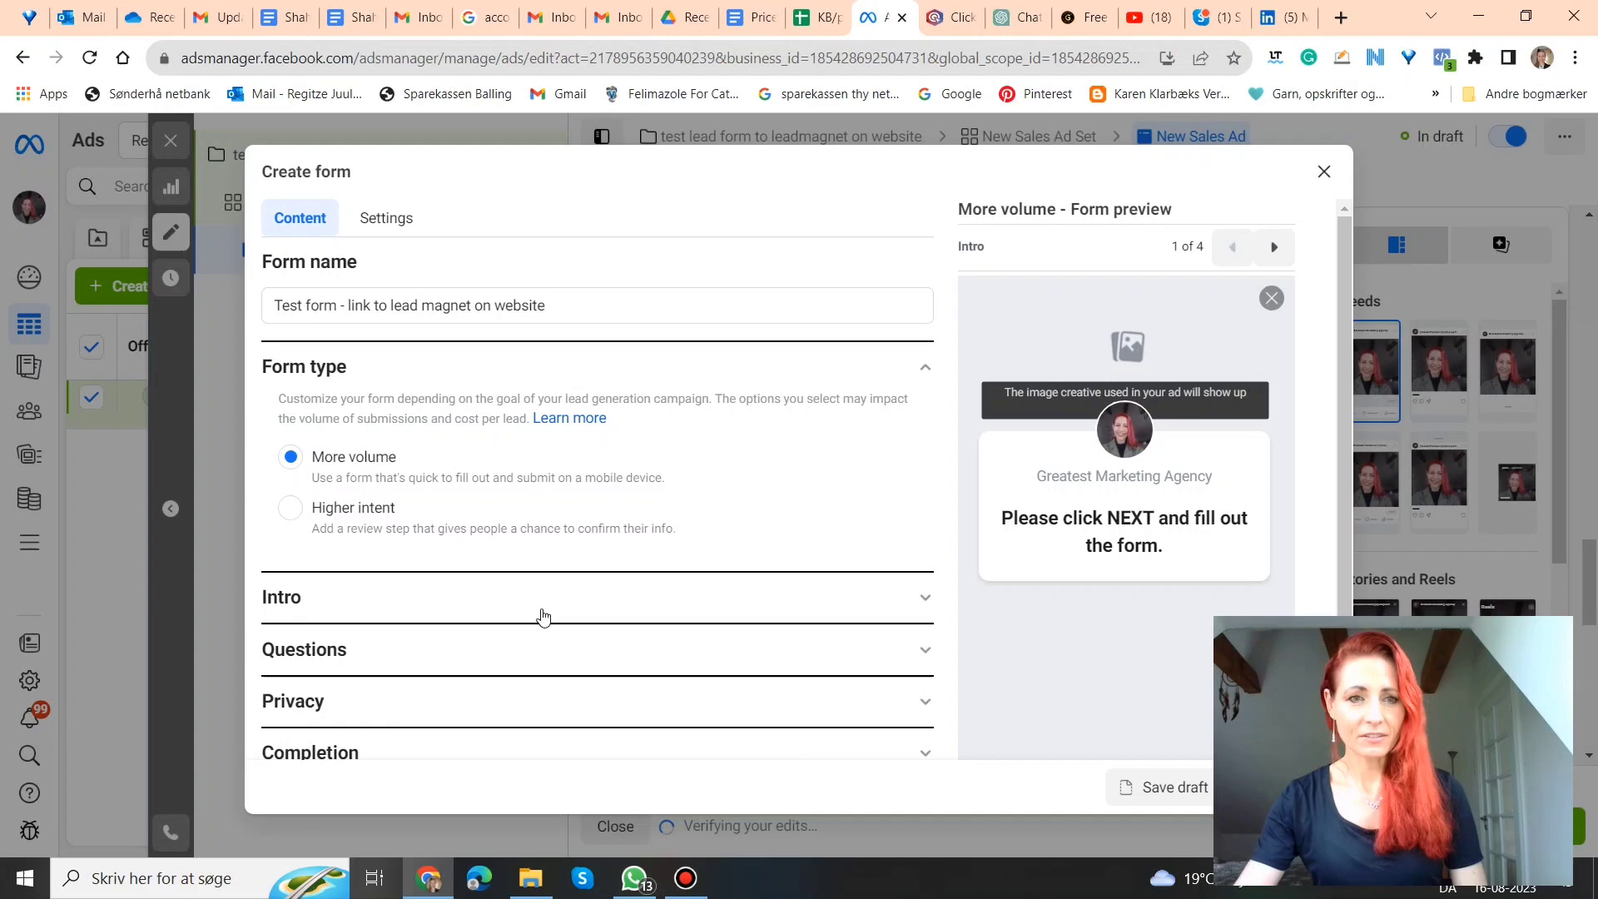
{"action": "scroll", "coordinate": [599, 422], "scroll_direction": "down", "scroll_amount": 1}
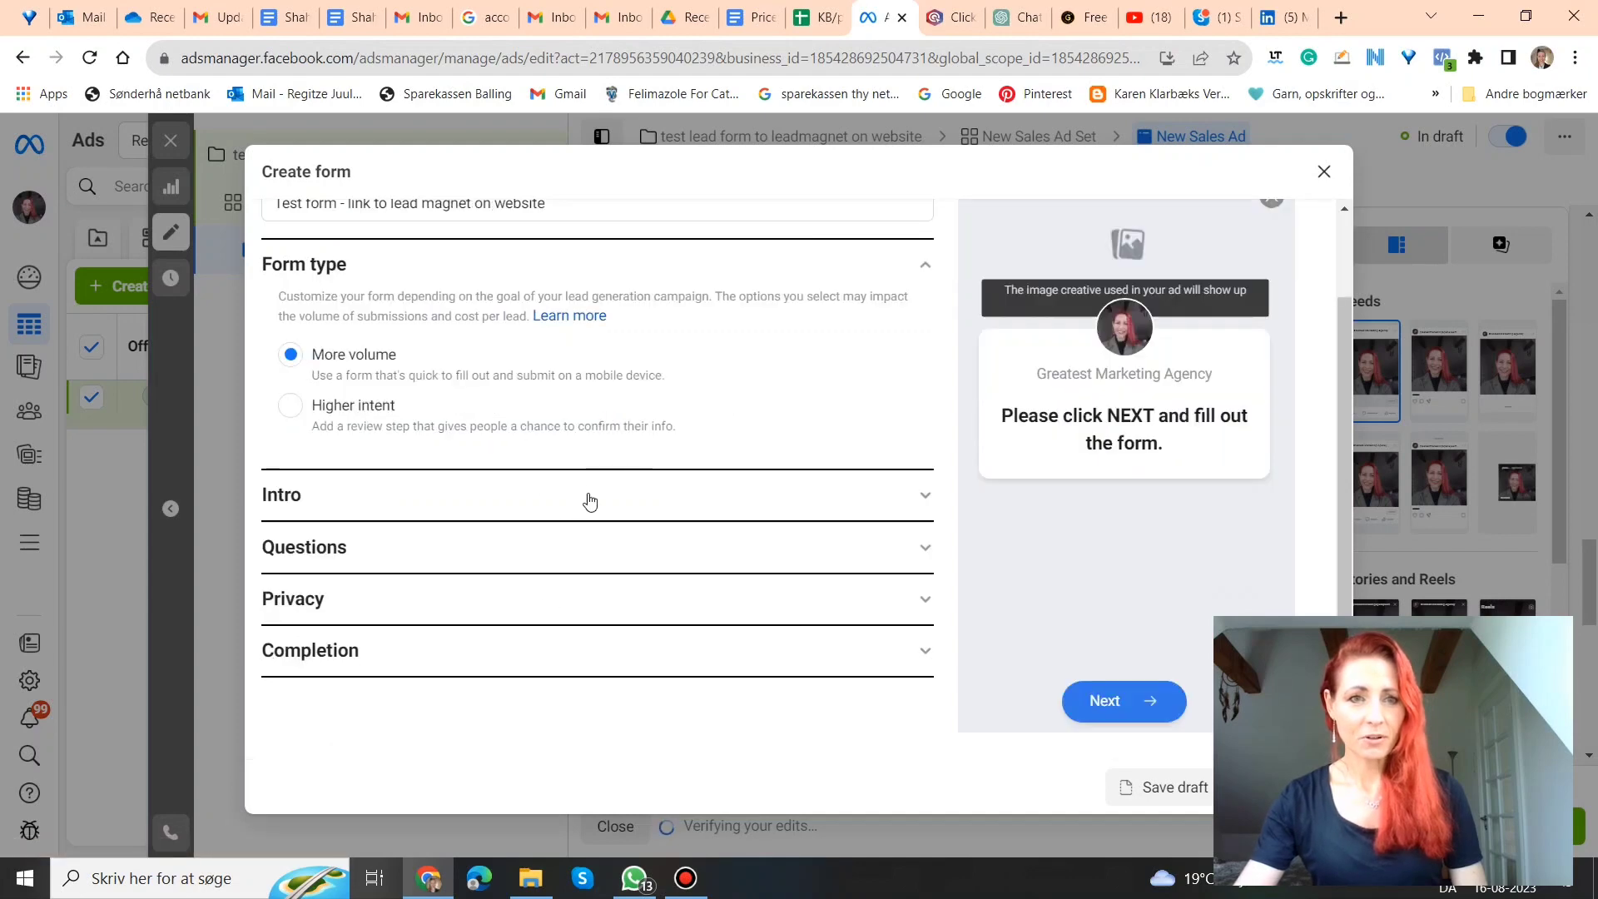
{"action": "left_click", "coordinate": [557, 506]}
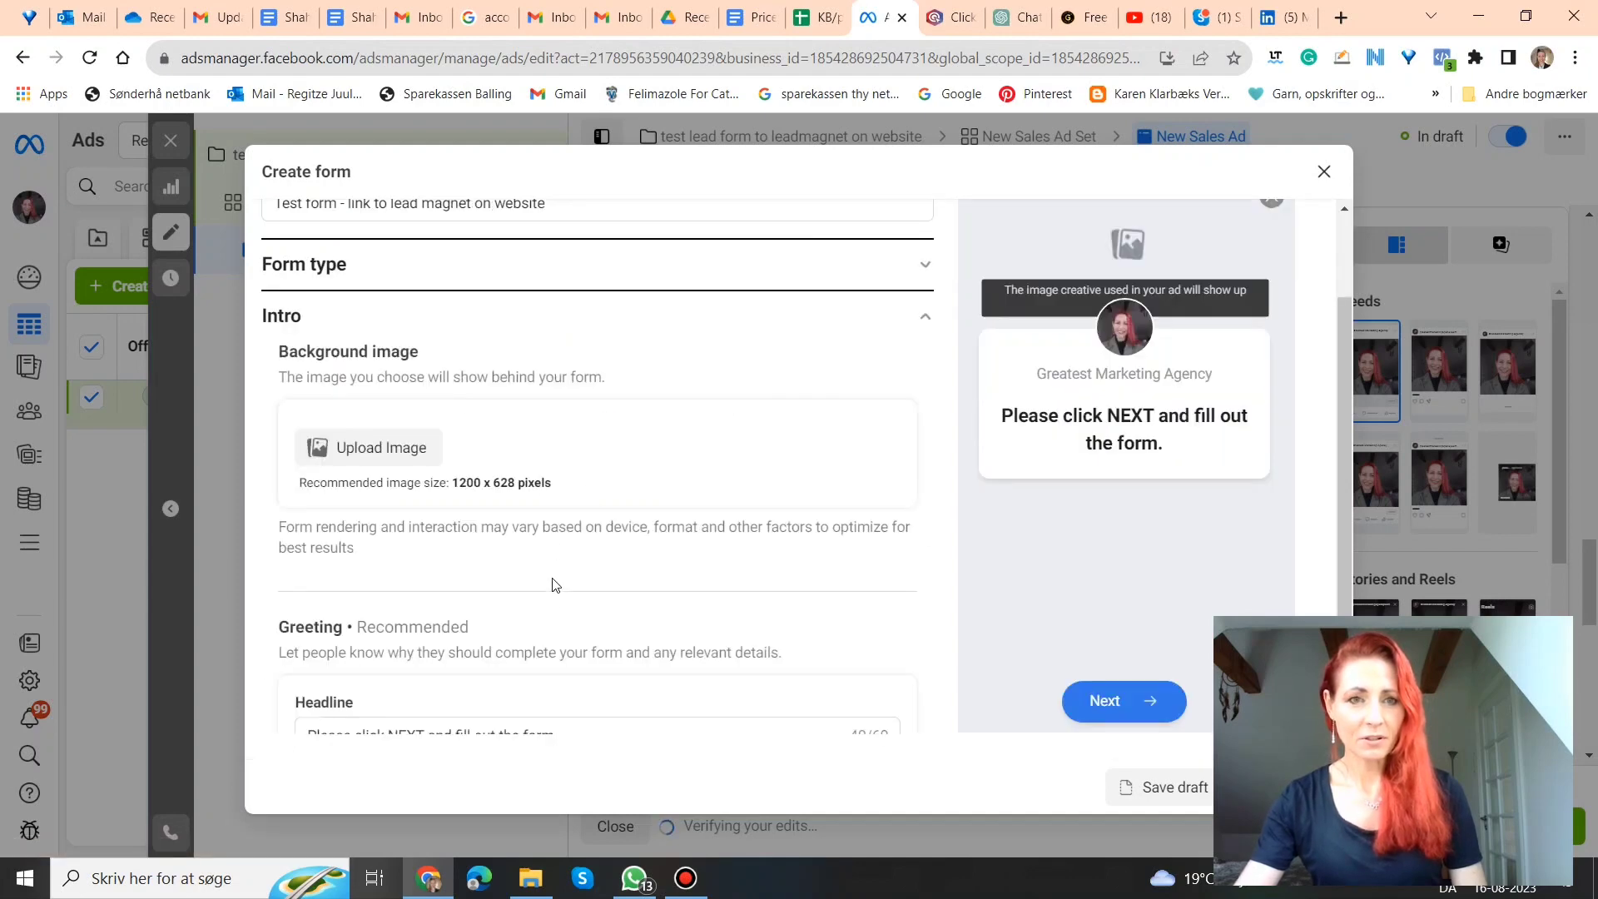
{"action": "scroll", "coordinate": [556, 568], "scroll_direction": "down", "scroll_amount": 3}
{"action": "scroll", "coordinate": [562, 569], "scroll_direction": "down", "scroll_amount": 2}
{"action": "left_click", "coordinate": [557, 625]}
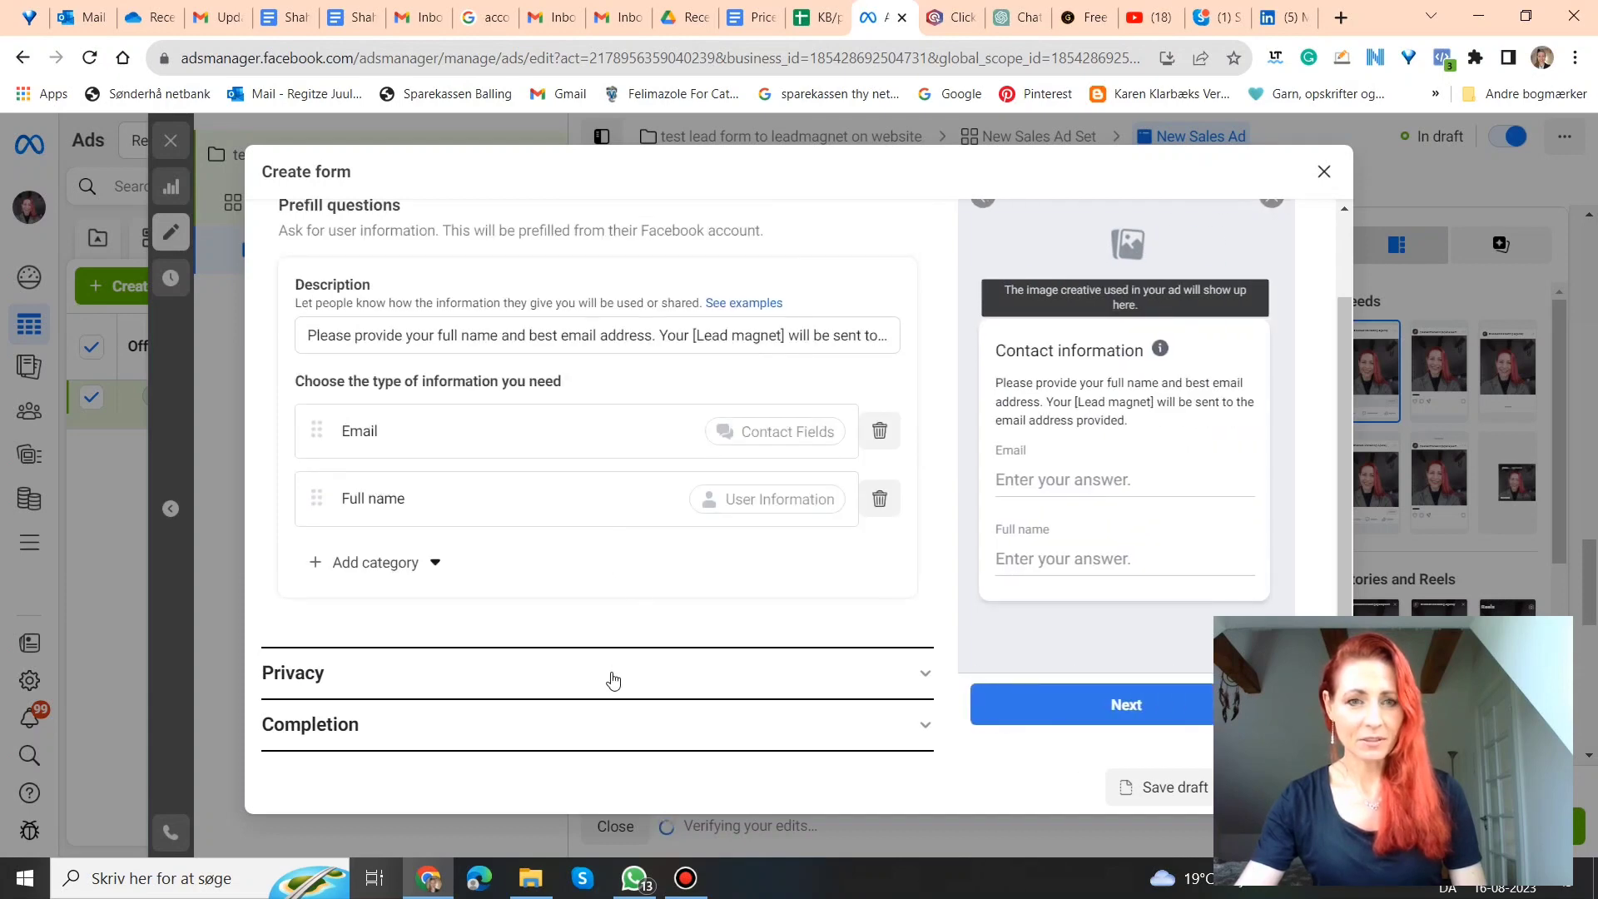
{"action": "left_click", "coordinate": [614, 685]}
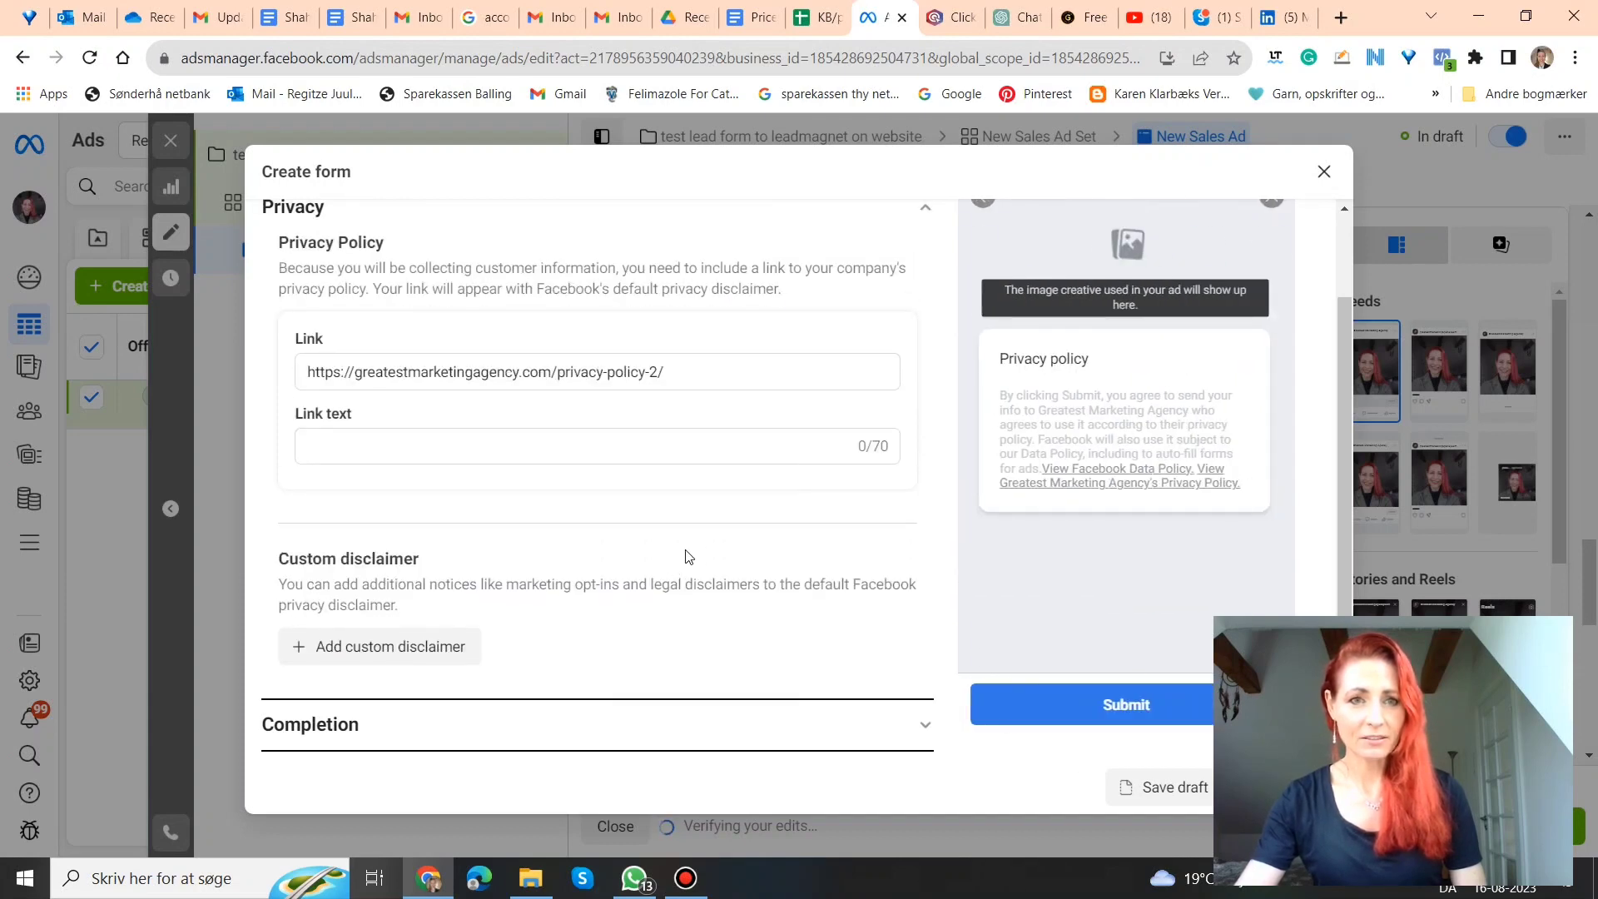
{"action": "left_click", "coordinate": [642, 732]}
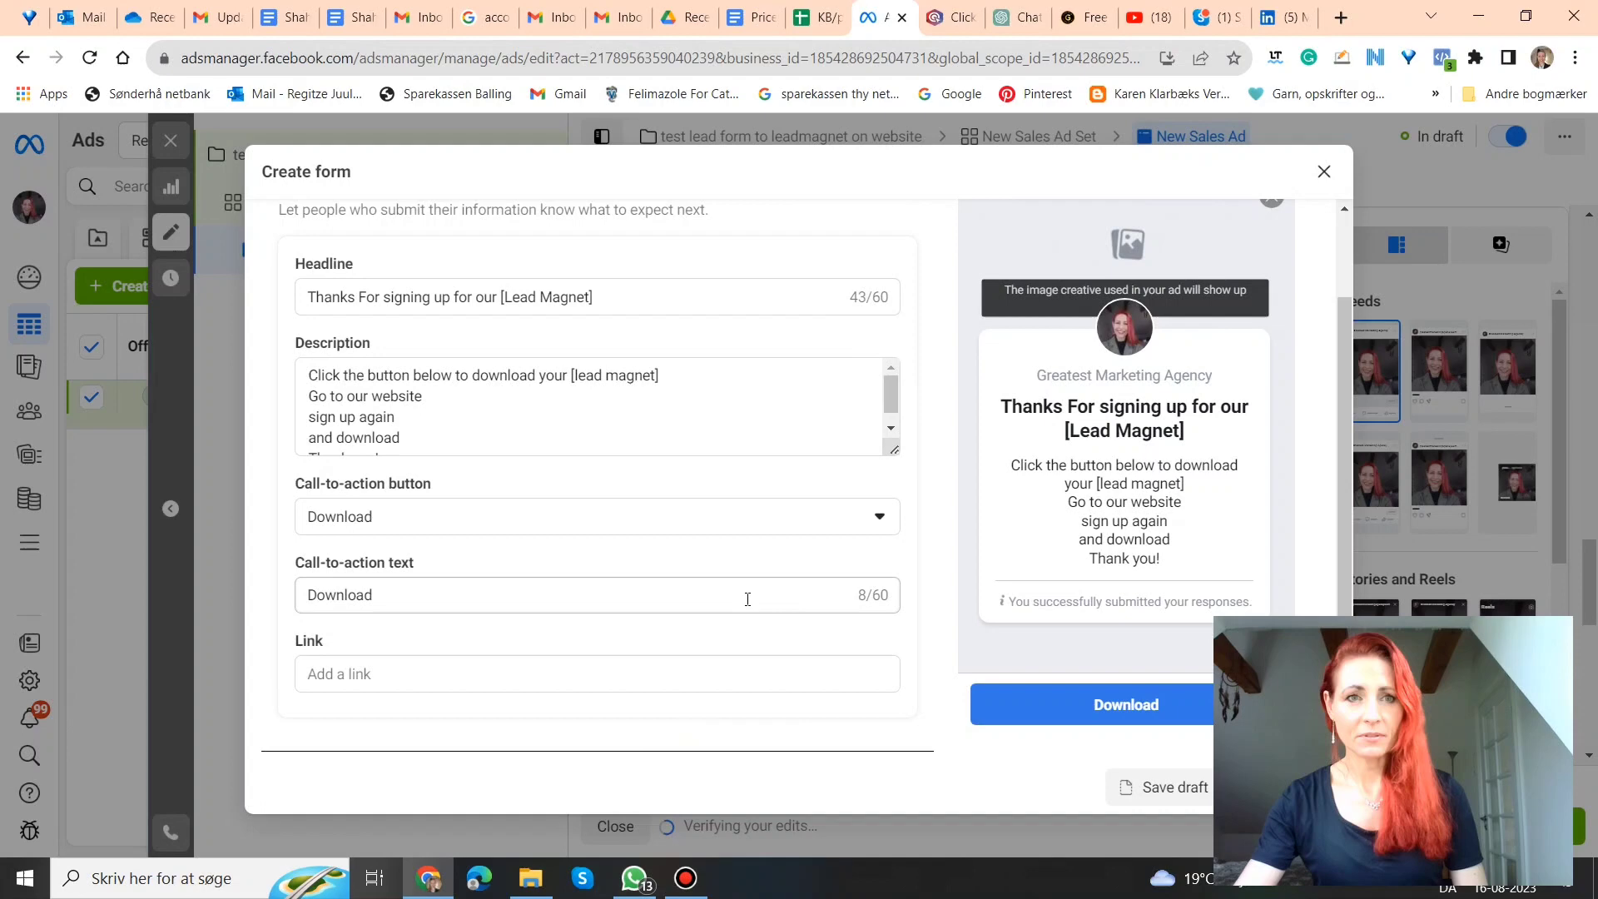
{"action": "scroll", "coordinate": [748, 600], "scroll_direction": "up", "scroll_amount": 1}
{"action": "scroll", "coordinate": [744, 587], "scroll_direction": "up", "scroll_amount": 1}
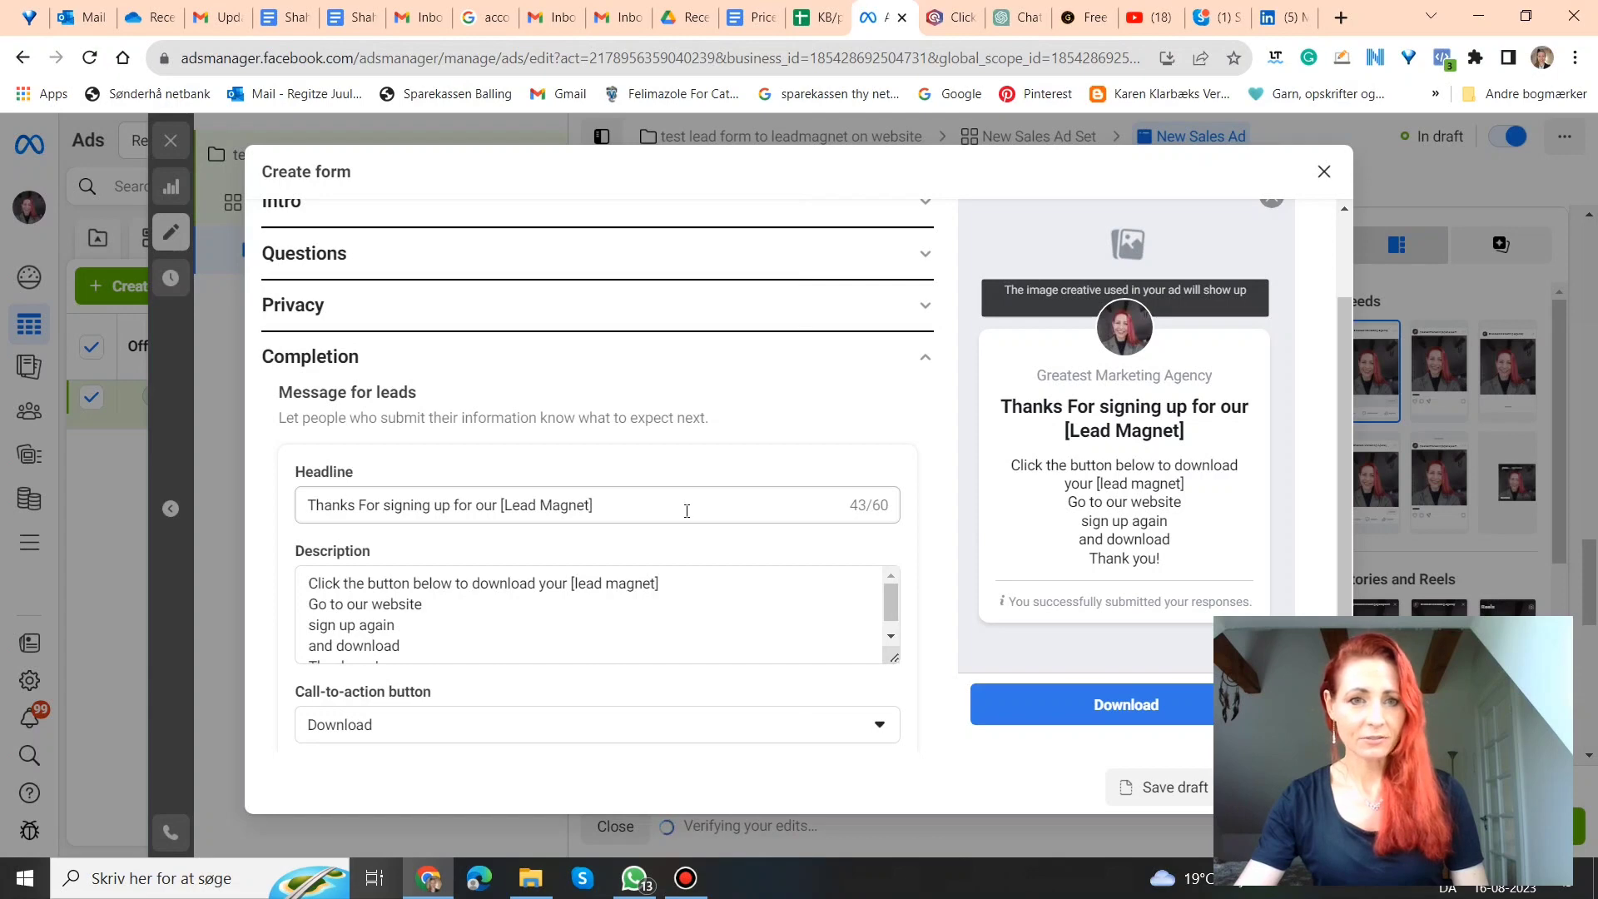
{"action": "scroll", "coordinate": [687, 511], "scroll_direction": "down", "scroll_amount": 2}
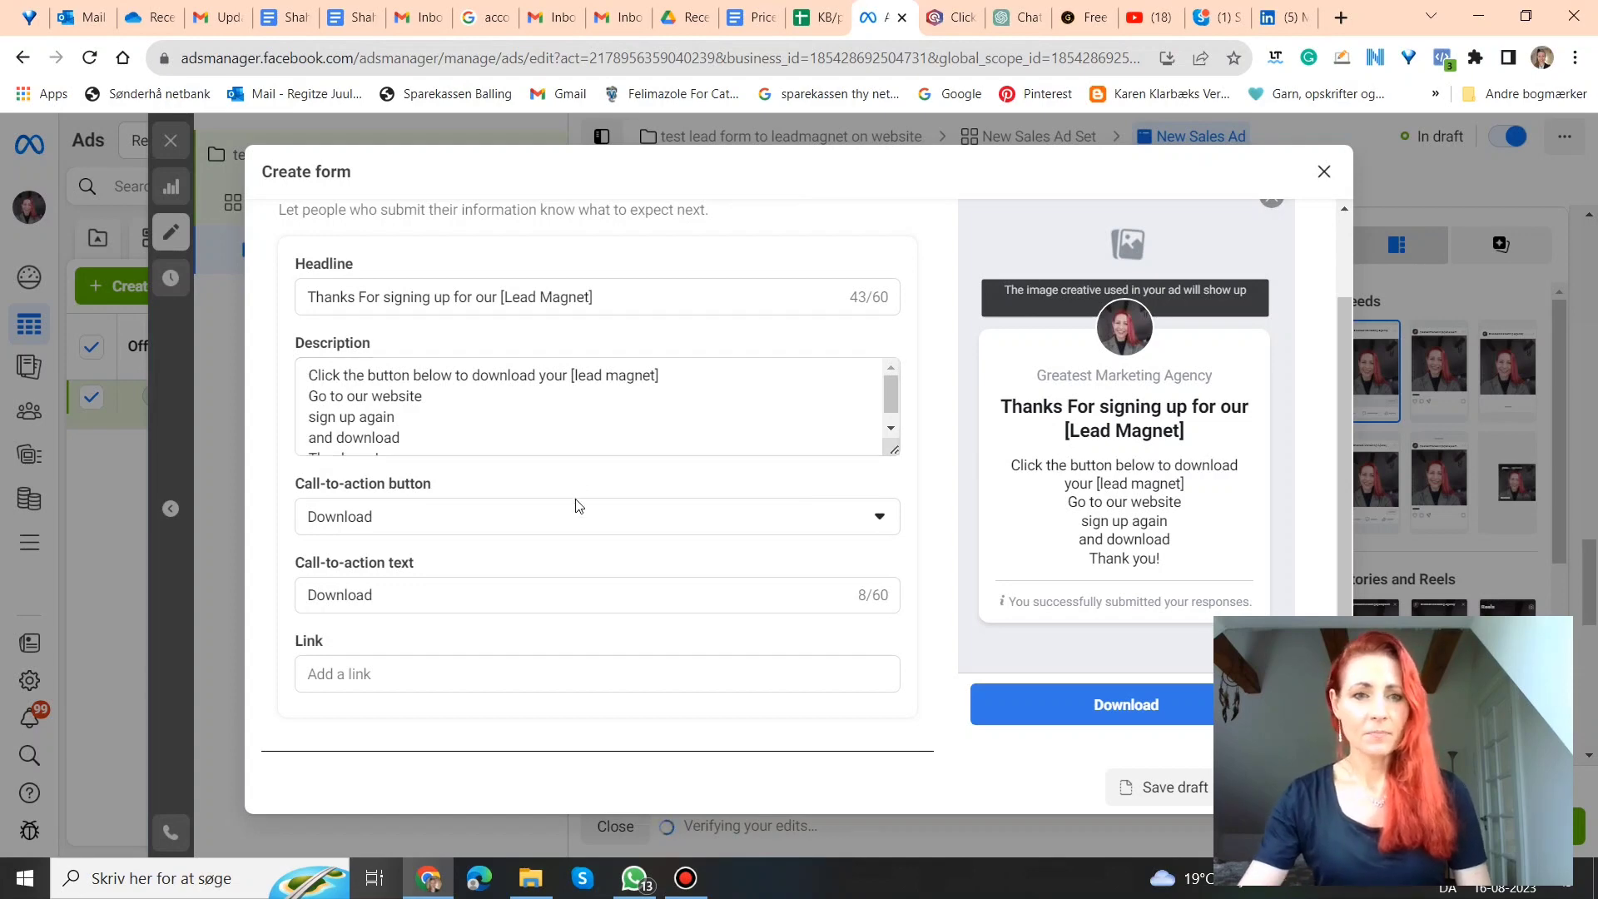
Set the completion screen's call to action to Download with 'Download' as button text, ready for a link URL.
{"action": "left_click", "coordinate": [678, 525]}
{"action": "left_click", "coordinate": [626, 640]}
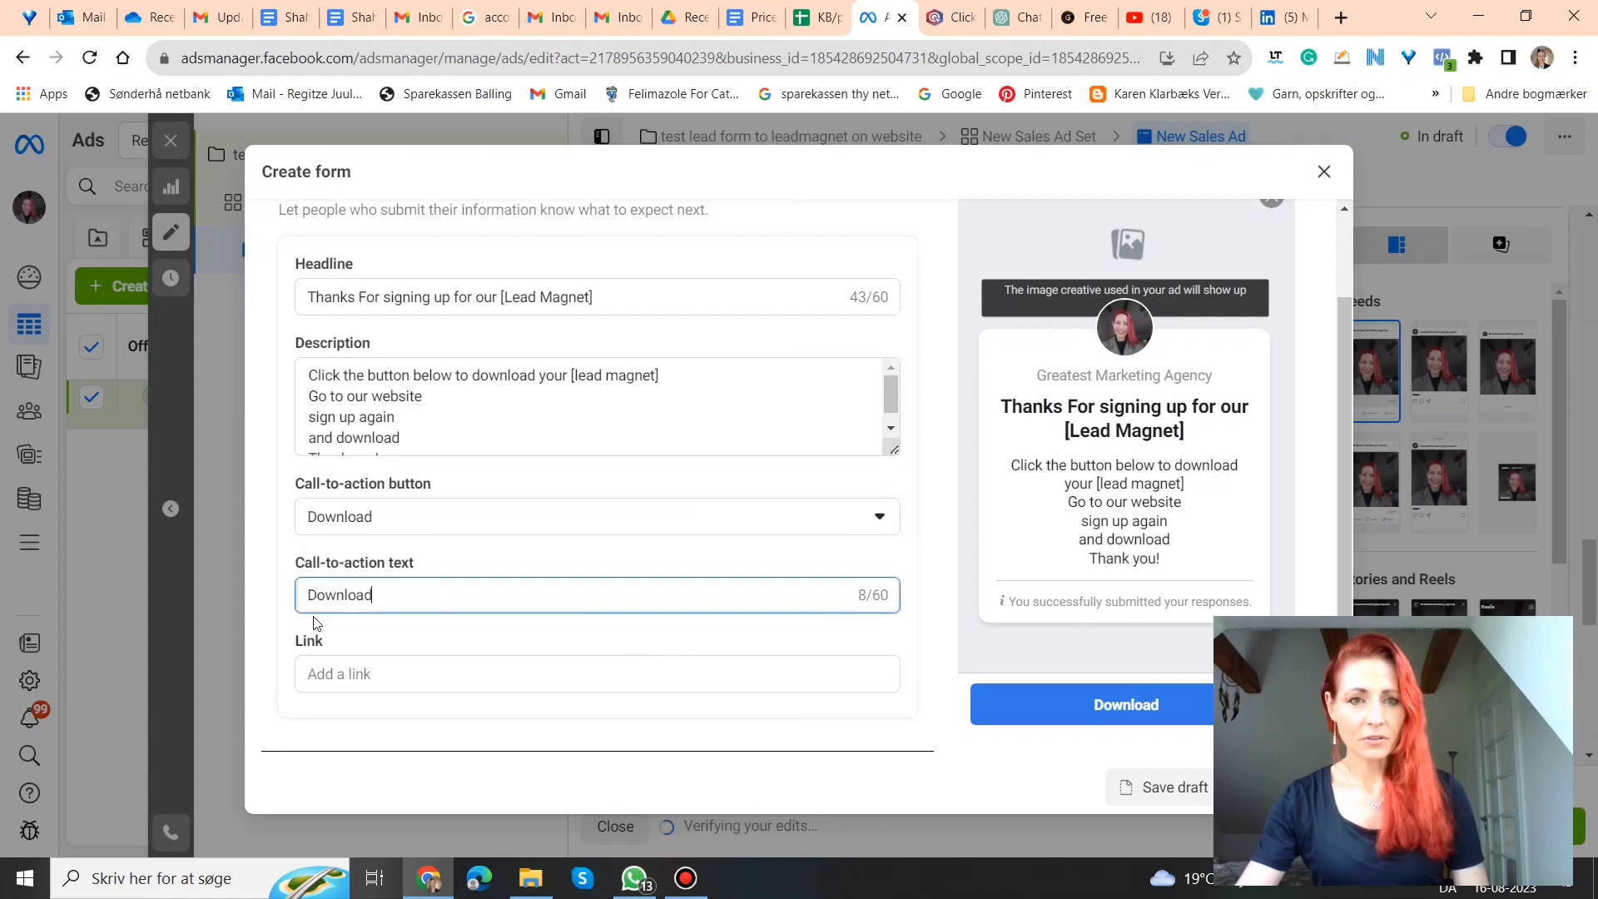
{"action": "double_click", "coordinate": [406, 593]}
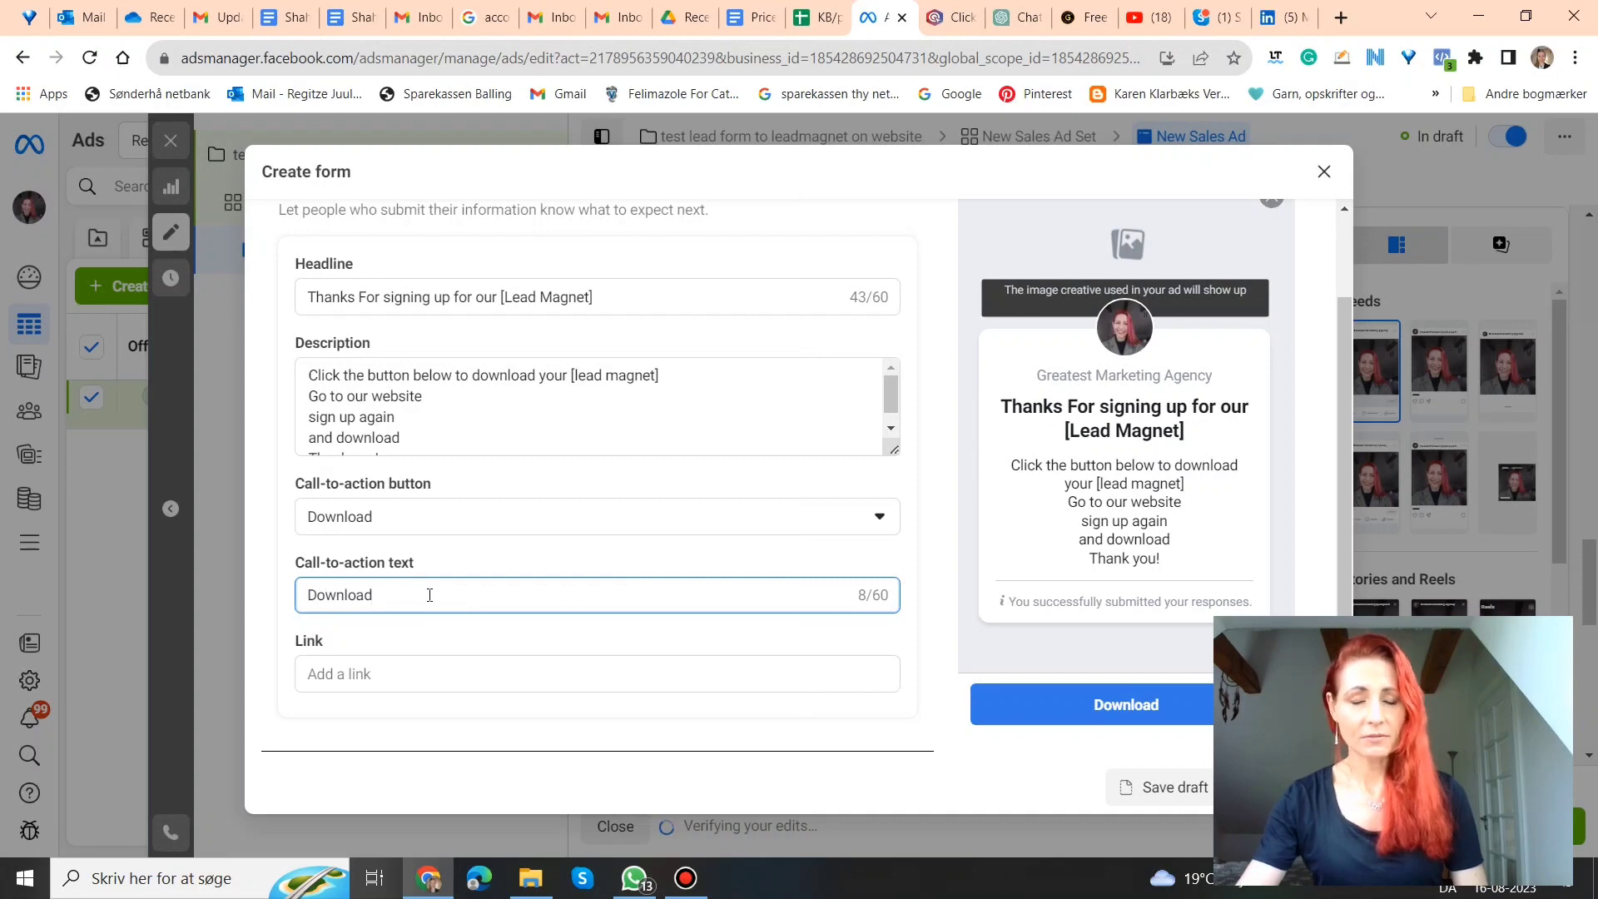
{"action": "left_click", "coordinate": [453, 671]}
{"action": "scroll", "coordinate": [539, 720], "scroll_direction": "down", "scroll_amount": 1}
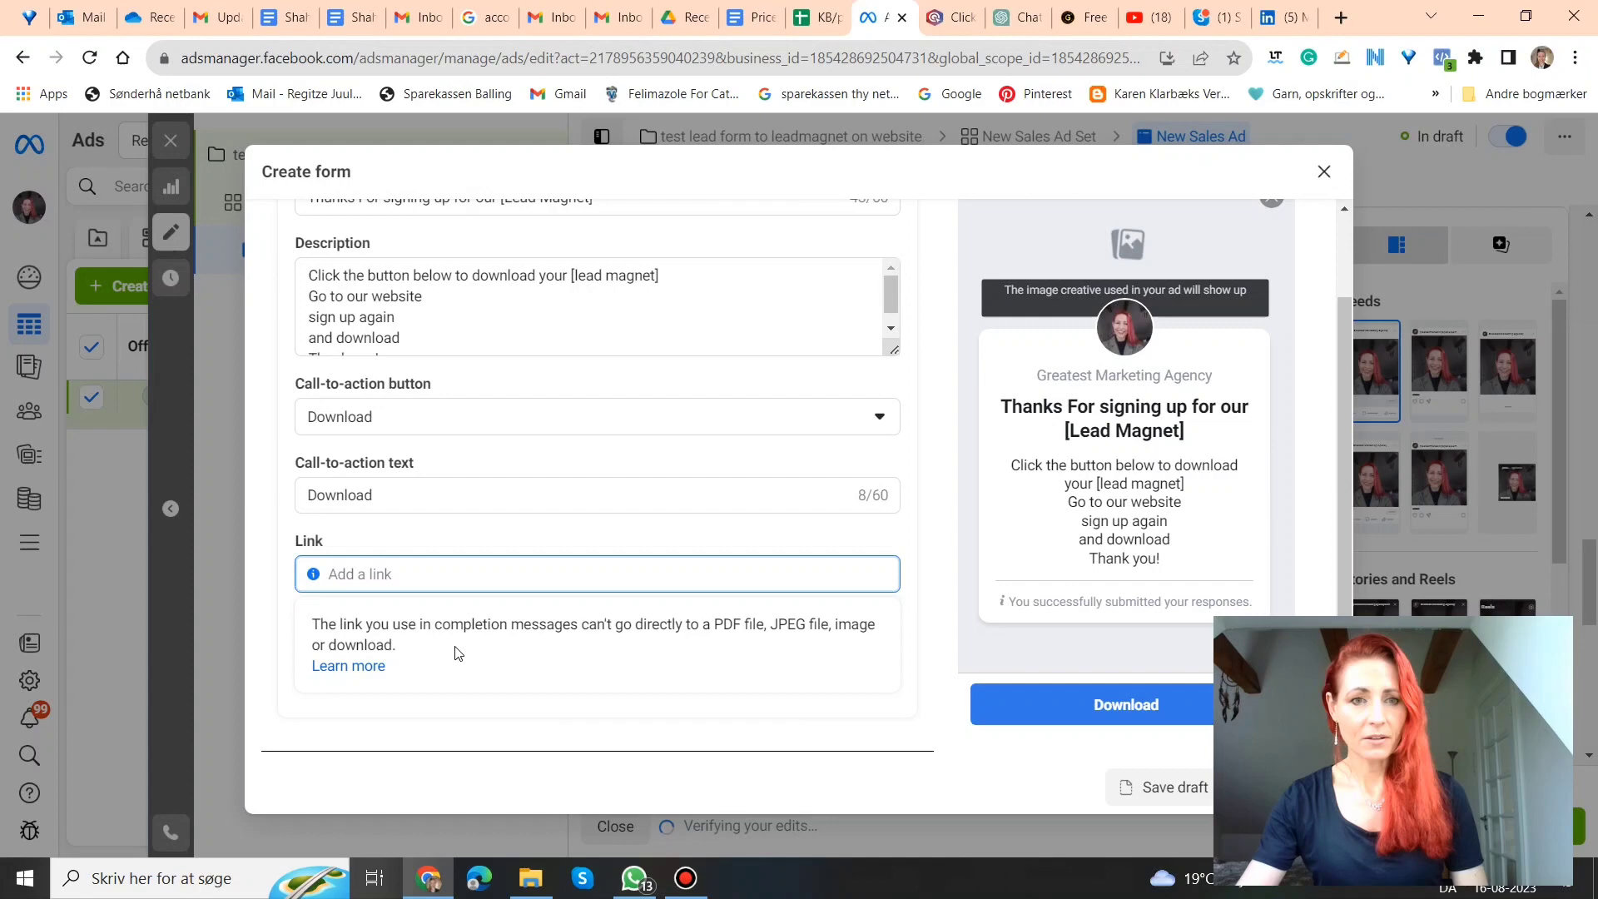